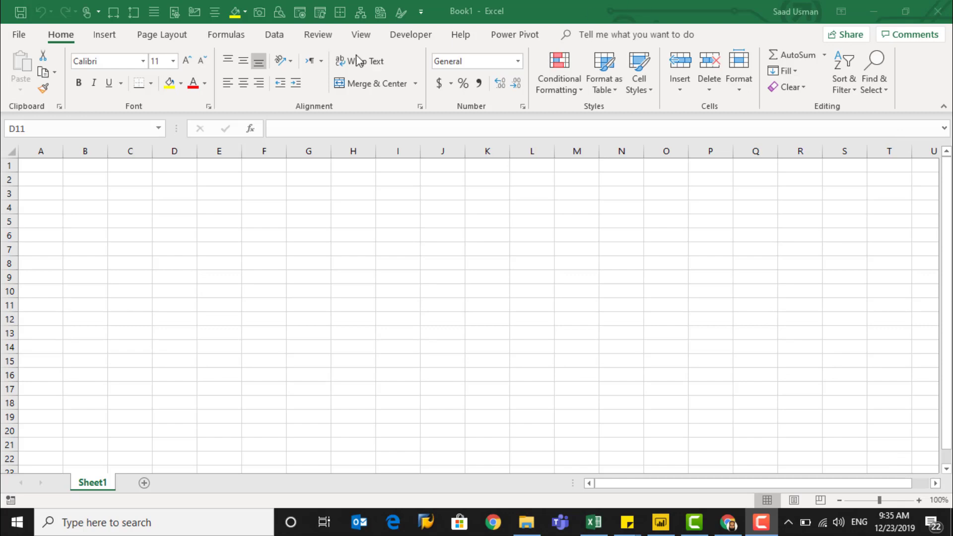
Import the workbook Karachi Sales.xlsx from the Desktop's Tutorials > Power Query folder as a data source.
{"action": "left_click", "coordinate": [274, 36]}
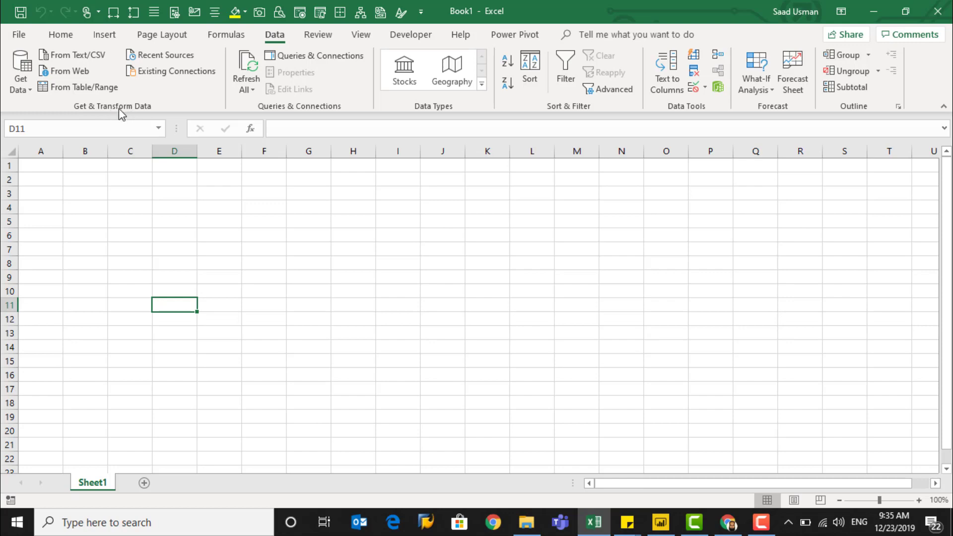
{"action": "left_click", "coordinate": [527, 523]}
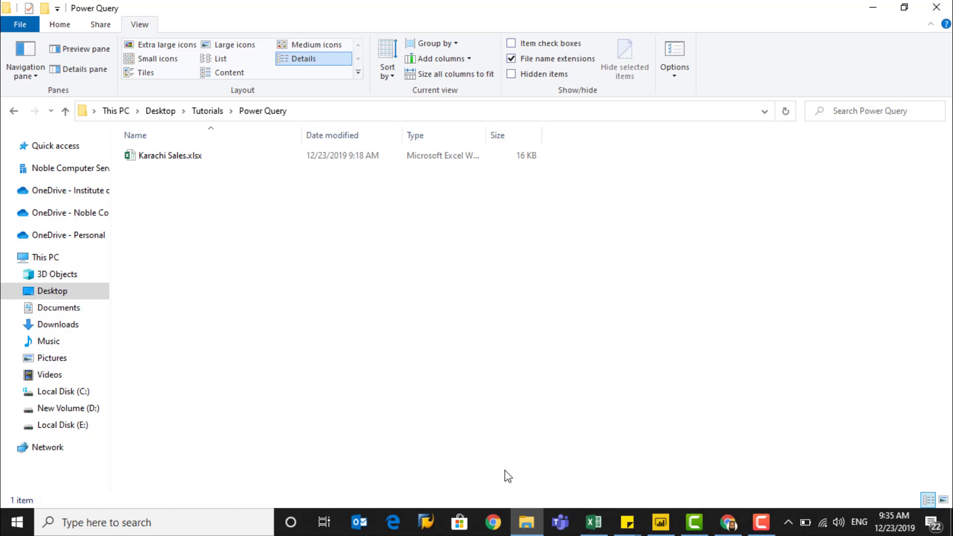
{"action": "left_click", "coordinate": [593, 522]}
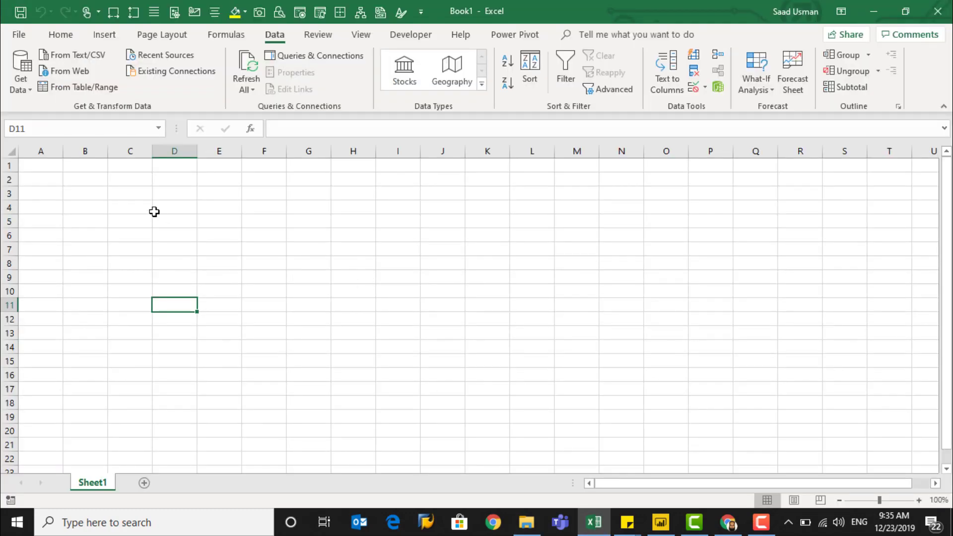
{"action": "left_click", "coordinate": [26, 93]}
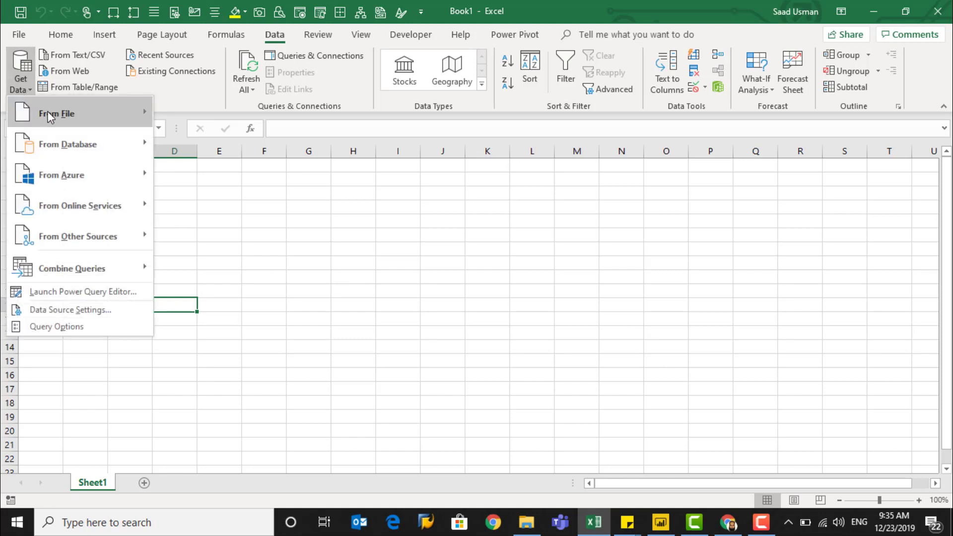
{"action": "mouse_move", "coordinate": [92, 126]}
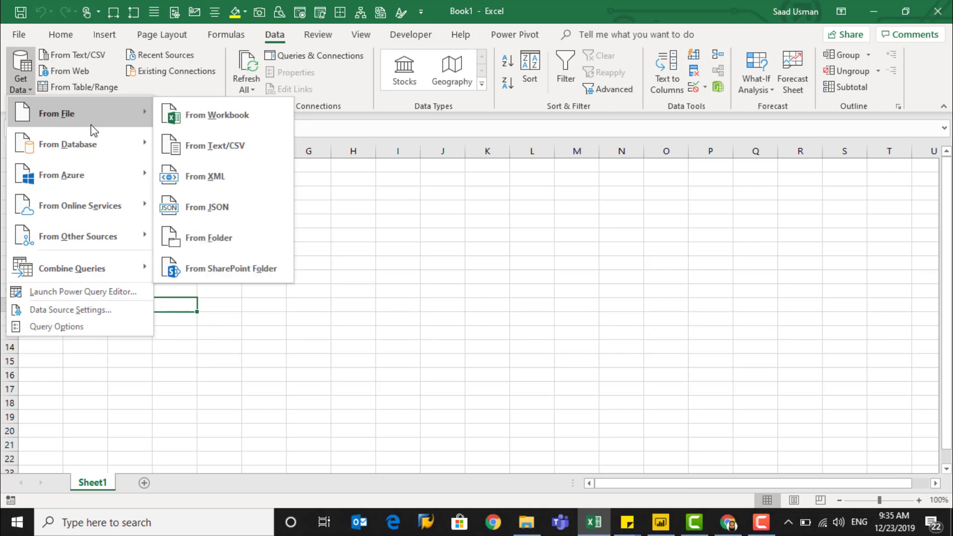
{"action": "left_click", "coordinate": [193, 127]}
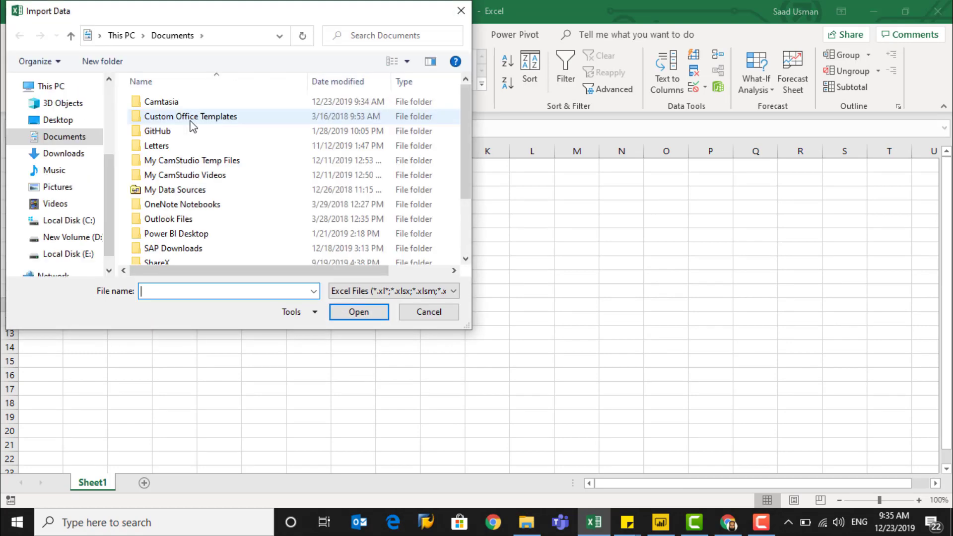
{"action": "left_click", "coordinate": [63, 122]}
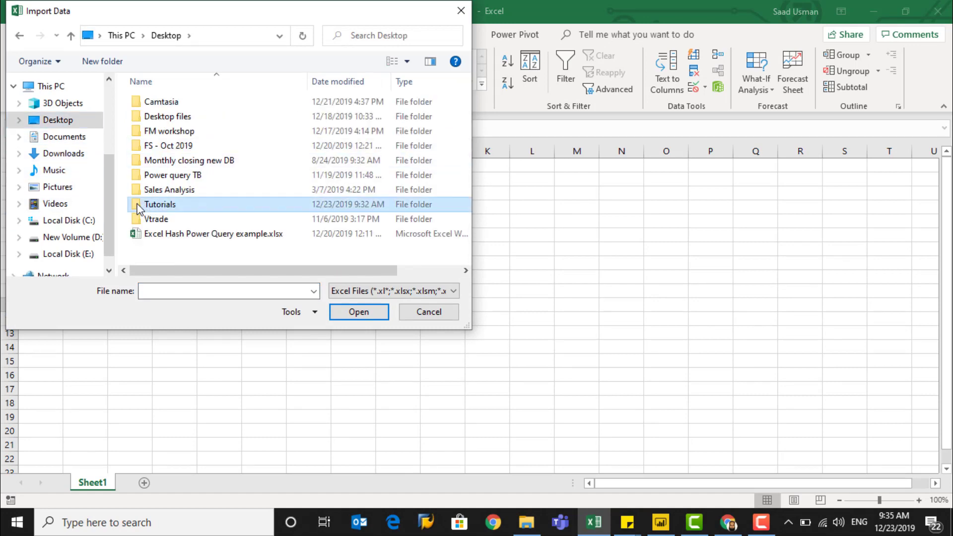
{"action": "double_click", "coordinate": [139, 204]}
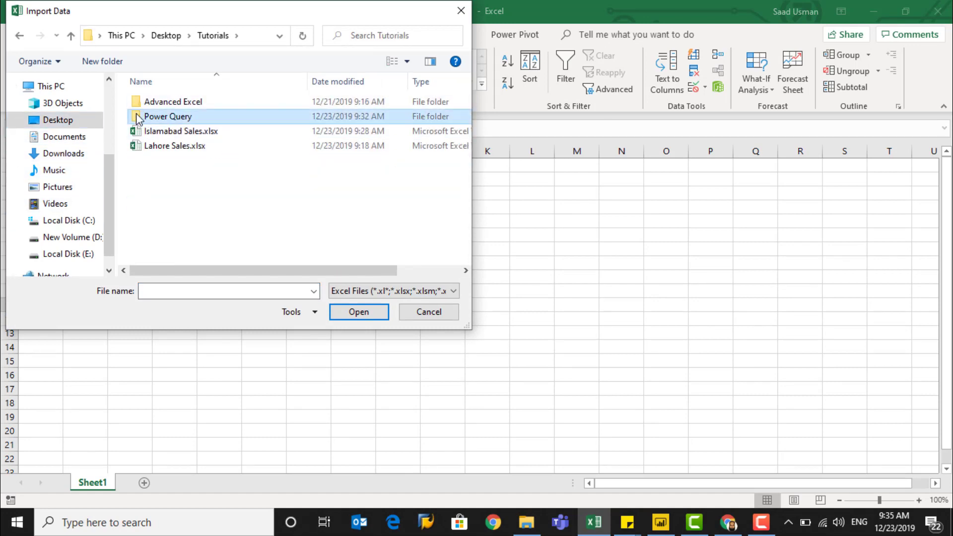
{"action": "double_click", "coordinate": [138, 117]}
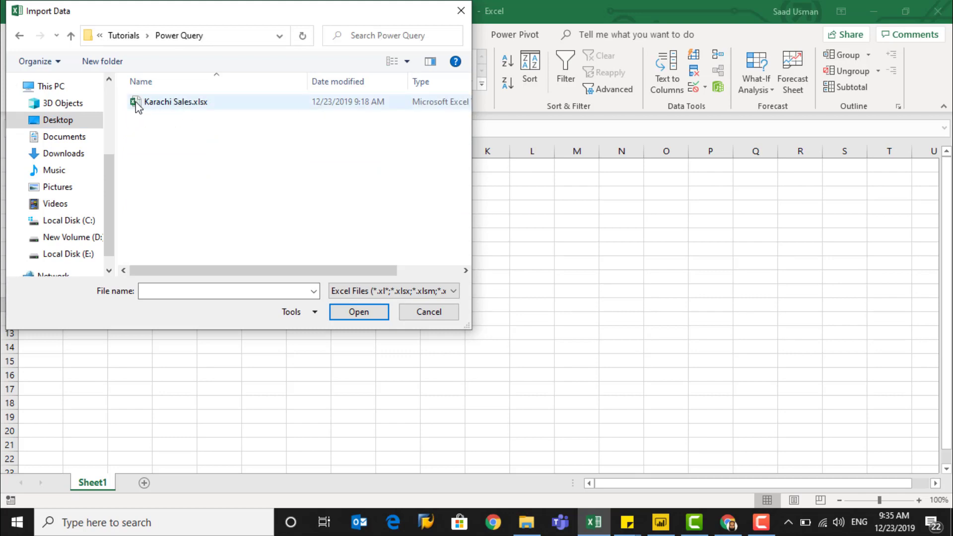
{"action": "left_click", "coordinate": [137, 104]}
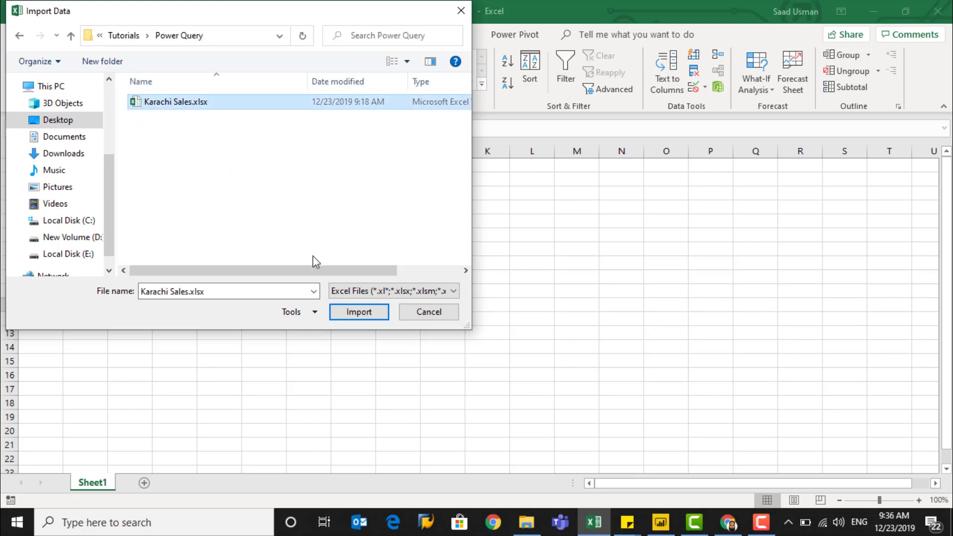
{"action": "left_click", "coordinate": [346, 313]}
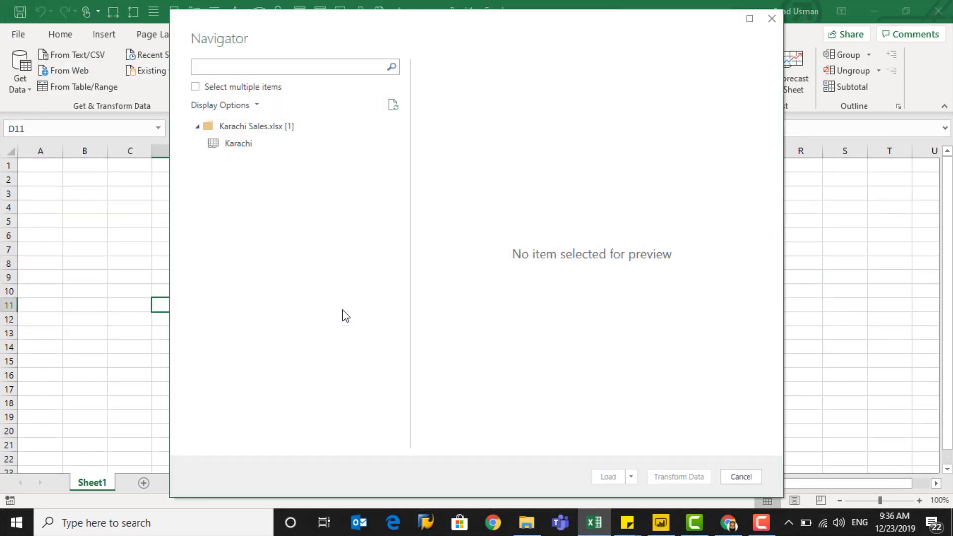
Choose the Karachi sheet from the imported workbook and open it in Power Query Editor for transformation.
{"action": "left_click", "coordinate": [240, 150]}
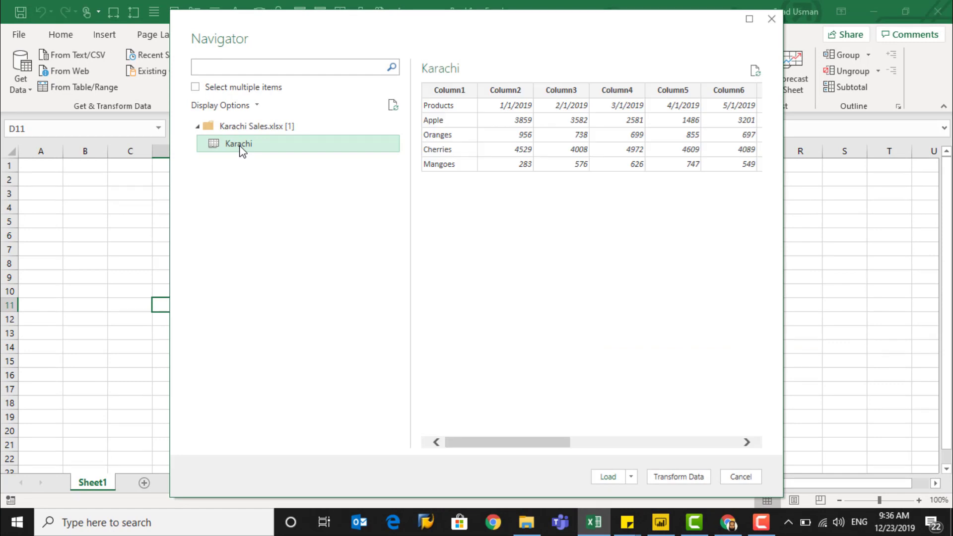
{"action": "left_click", "coordinate": [242, 124]}
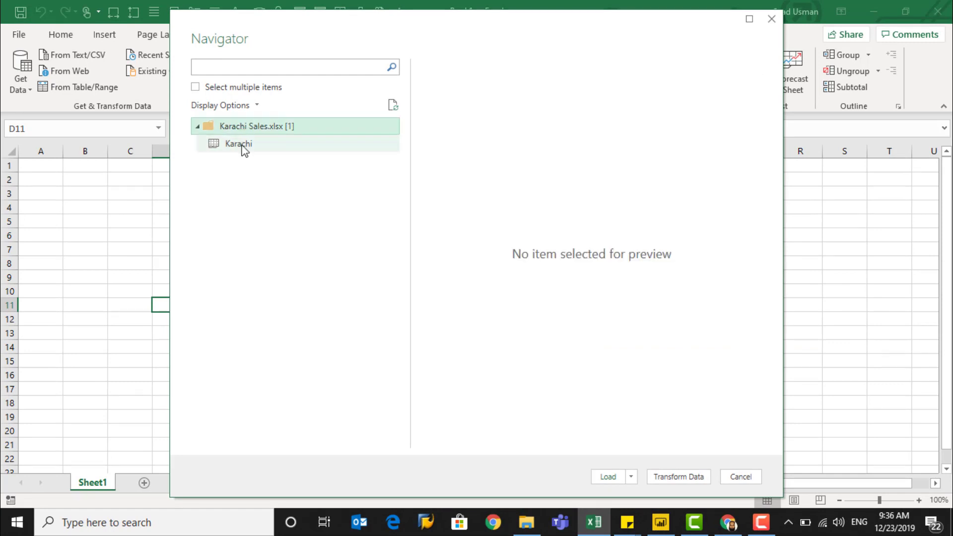
{"action": "left_click", "coordinate": [242, 147]}
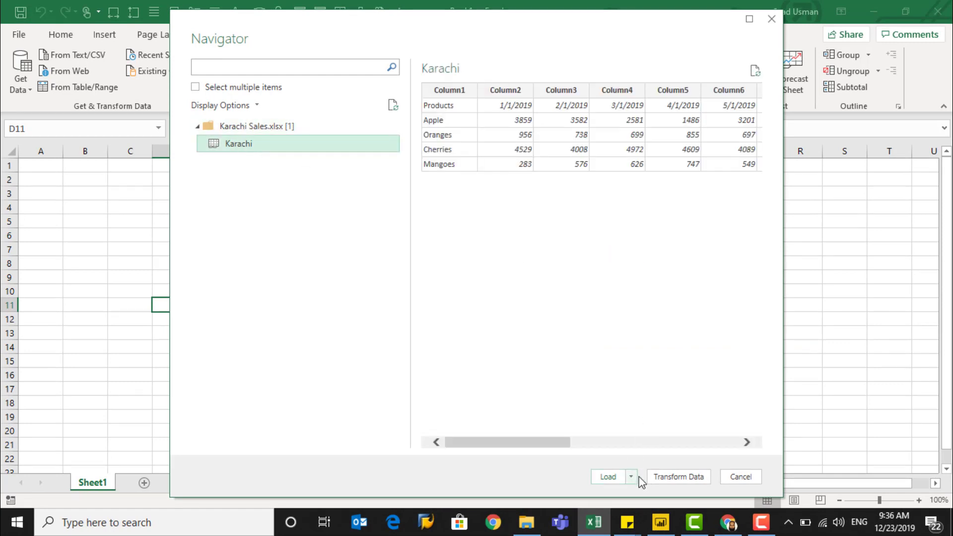
{"action": "left_click", "coordinate": [653, 477]}
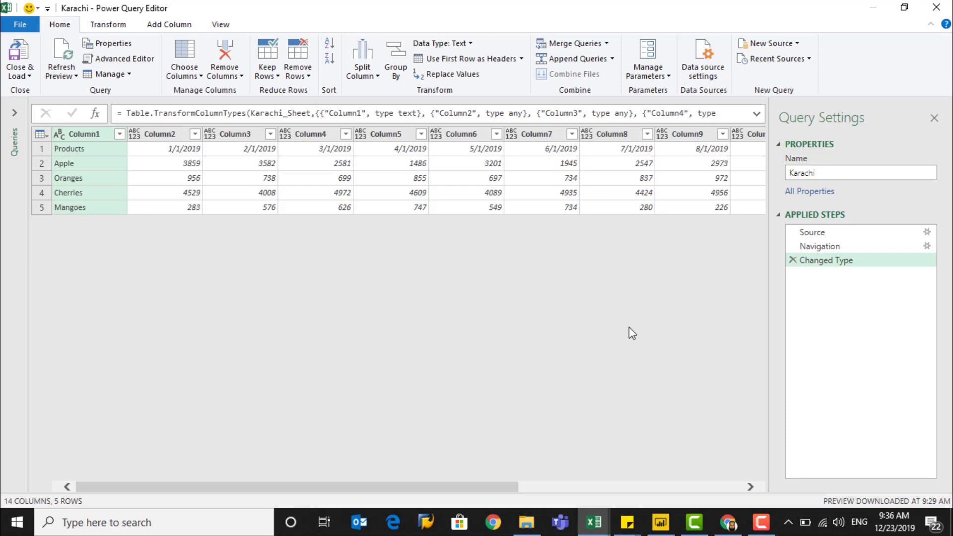
Rename the Karachi query as fKarachiSales.
{"action": "left_click", "coordinate": [840, 171]}
{"action": "key", "text": "Home"}
{"action": "type", "text": "f"}
{"action": "key", "text": "End"}
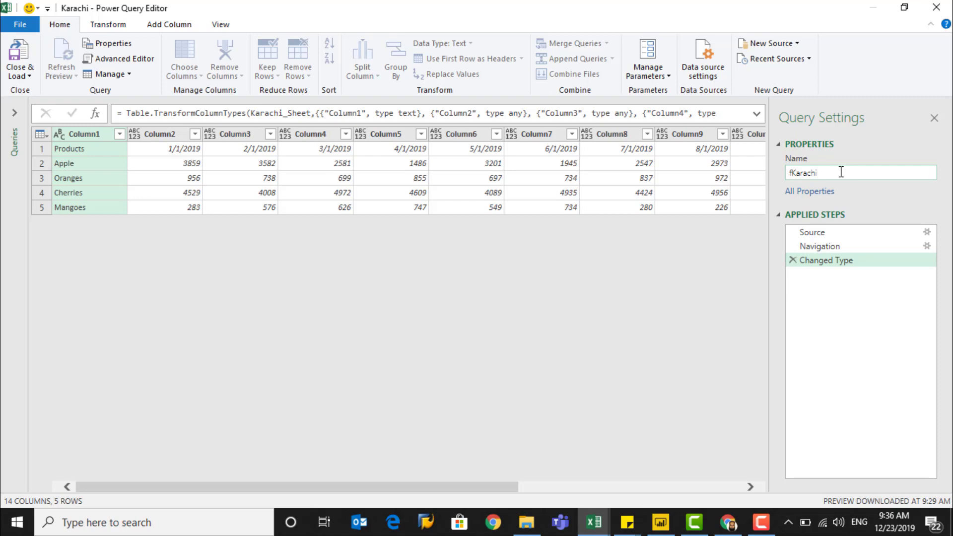
{"action": "type", "text": "Sales"}
{"action": "key", "text": "Return"}
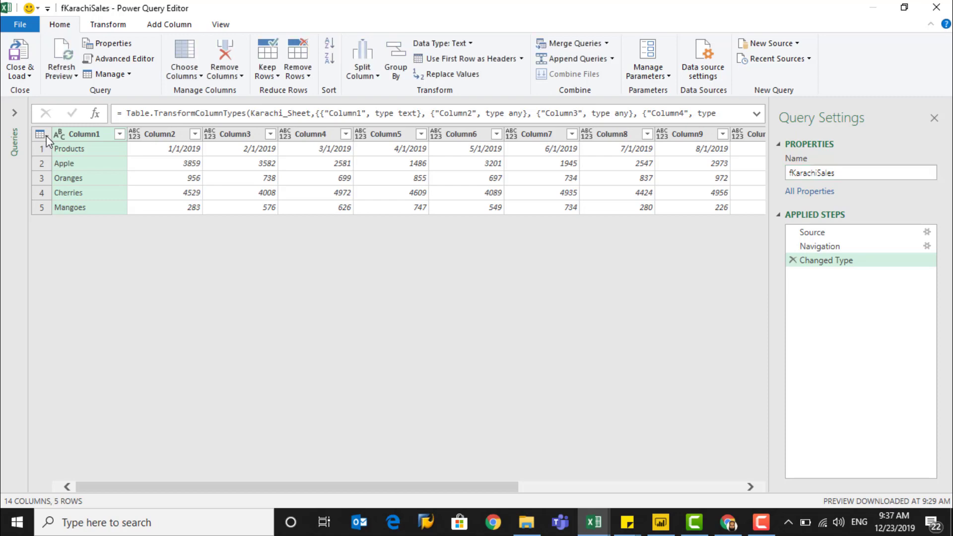
Promote the first row of the fKarachiSales table to column headers.
{"action": "left_click", "coordinate": [41, 134]}
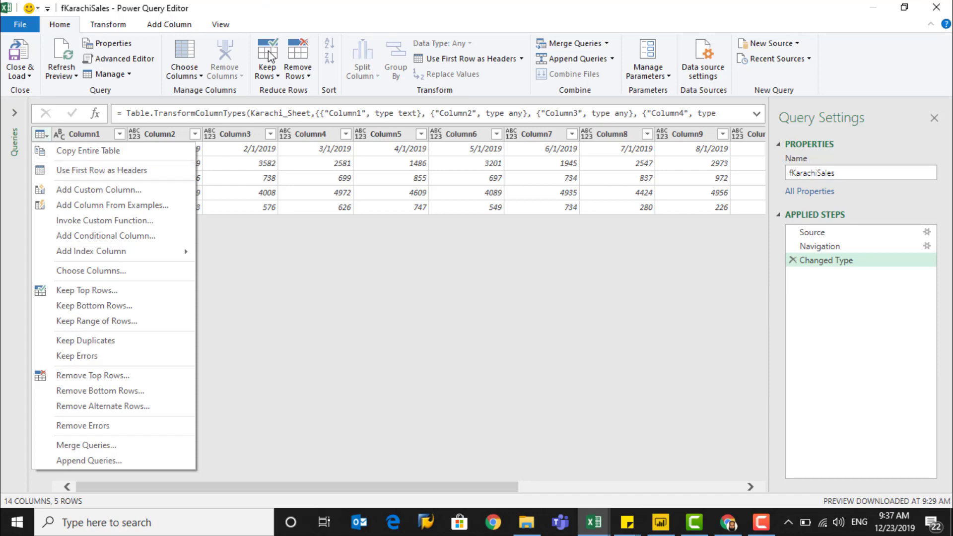
{"action": "left_click", "coordinate": [110, 28]}
{"action": "left_click", "coordinate": [111, 28]}
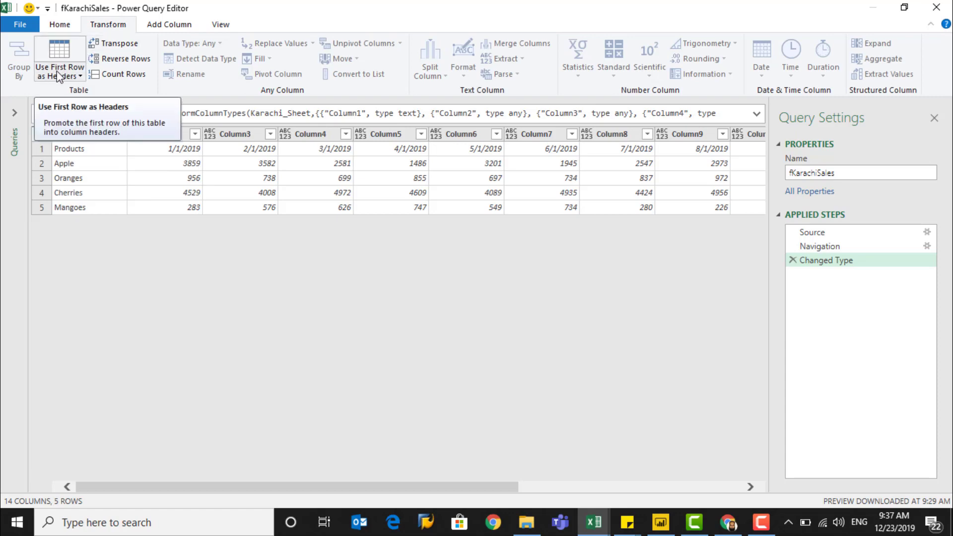
{"action": "left_click", "coordinate": [59, 49]}
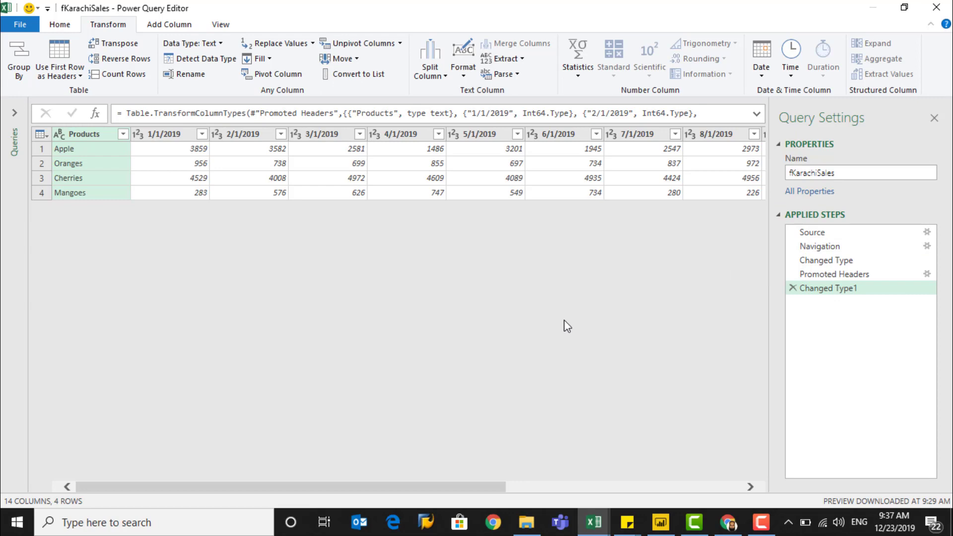
Remove the Total column from the query.
{"action": "key", "text": "ctrl+a"}
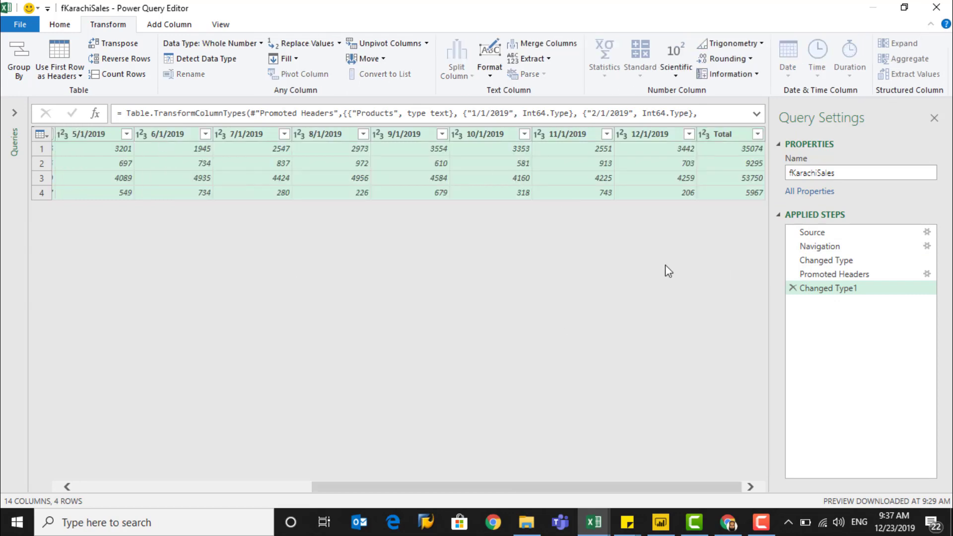
{"action": "left_click", "coordinate": [725, 138]}
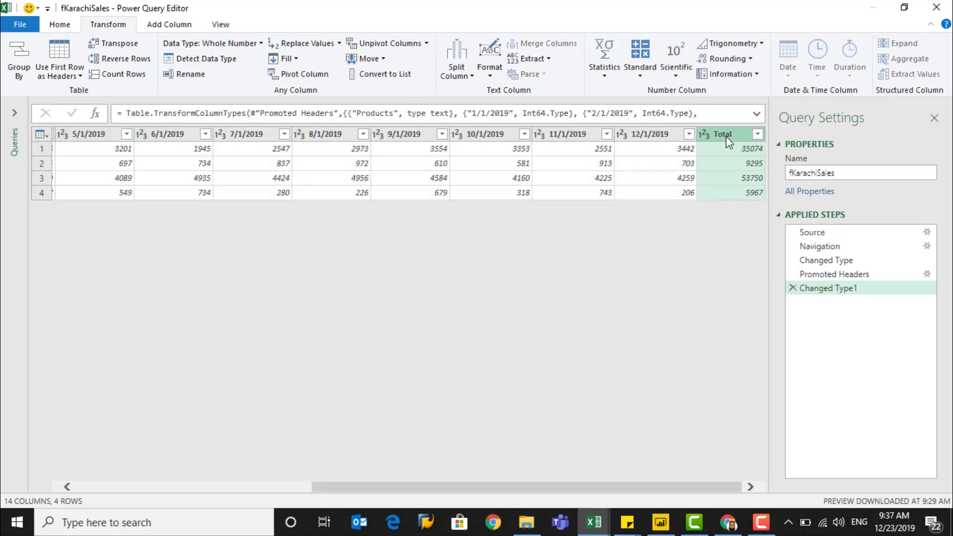
{"action": "right_click", "coordinate": [726, 139]}
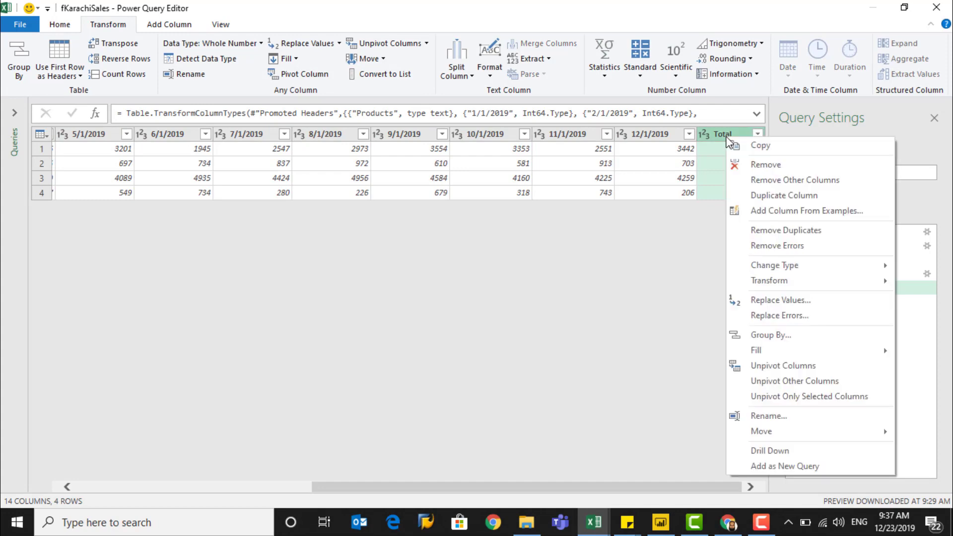
{"action": "left_click", "coordinate": [756, 165]}
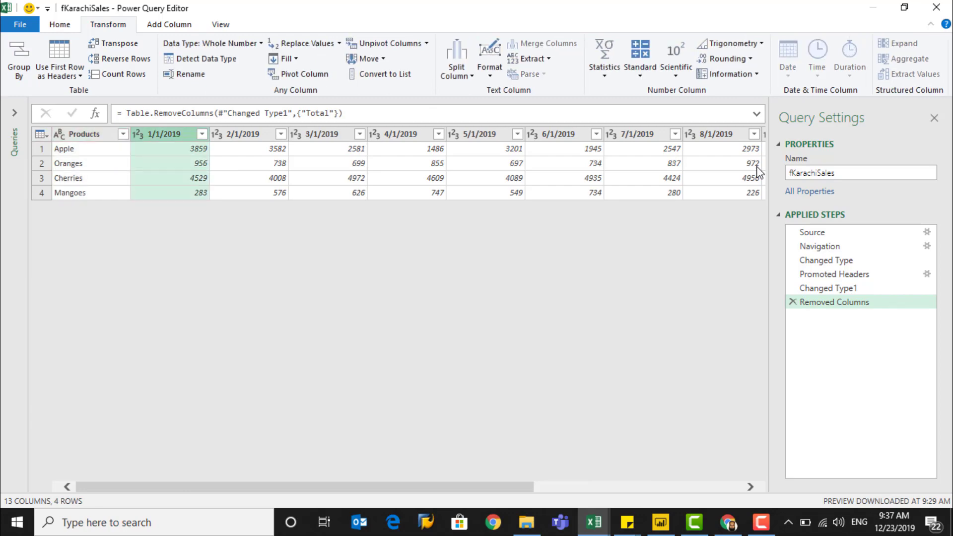
Unpivot all the month columns from 1/1/2019 to 12/1/2019, leaving out the Products column.
{"action": "key", "text": "shift+Right"}
{"action": "key", "text": "shift+End"}
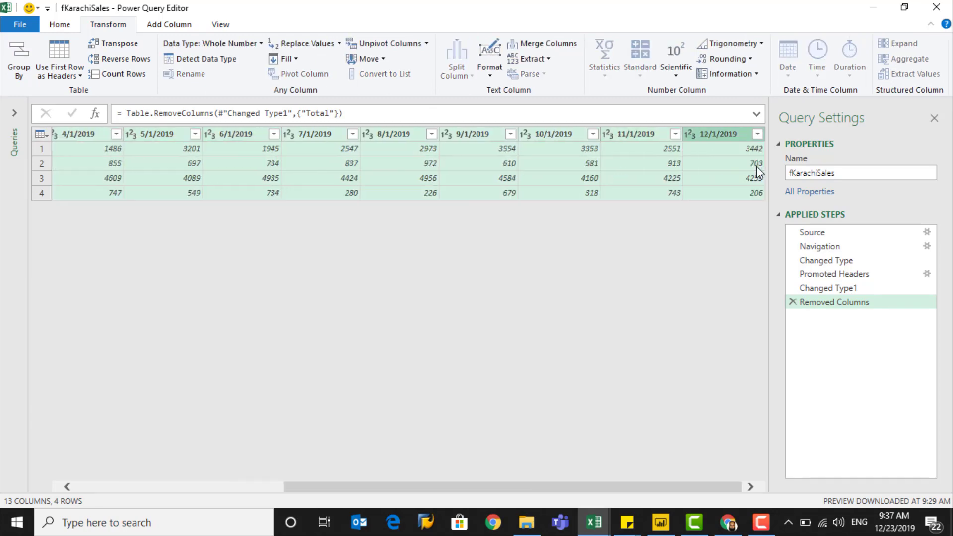
{"action": "right_click", "coordinate": [722, 134]}
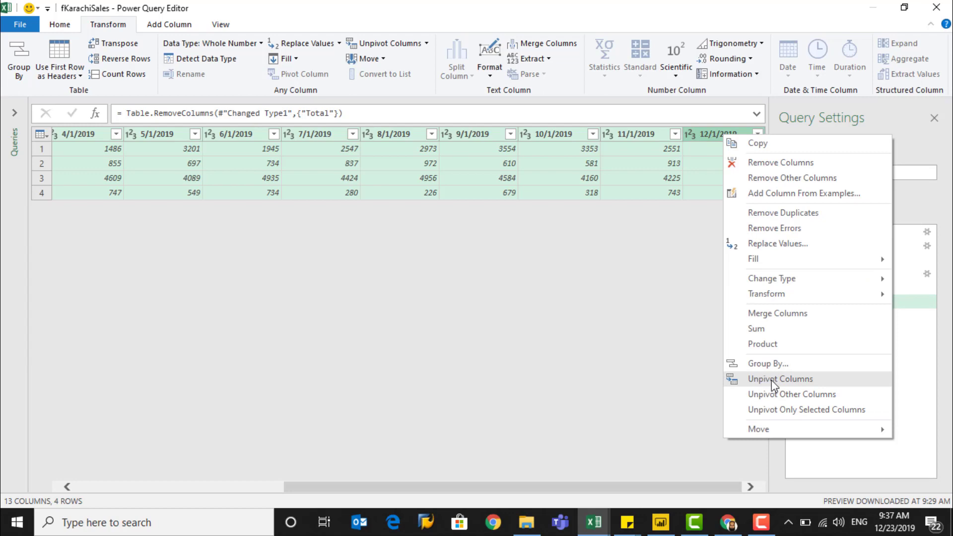
{"action": "left_click", "coordinate": [349, 15]}
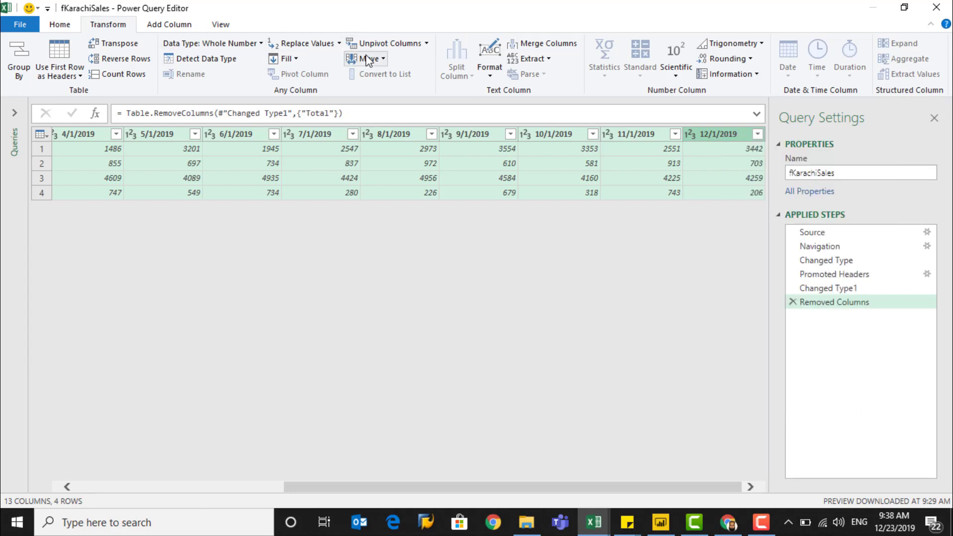
{"action": "left_click", "coordinate": [394, 47]}
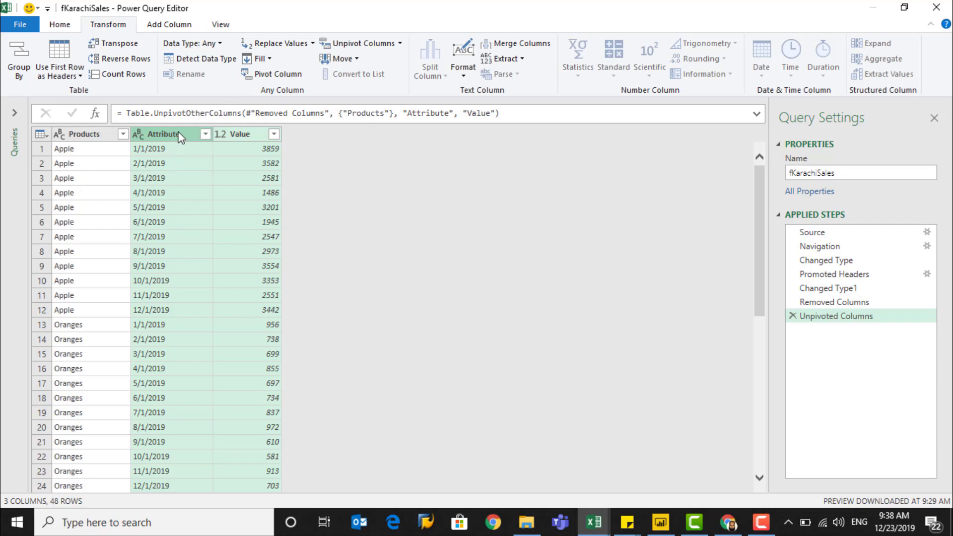
Rename the Attribute column as Month and the Value column as Sales.
{"action": "double_click", "coordinate": [164, 134]}
{"action": "type", "text": "Month"}
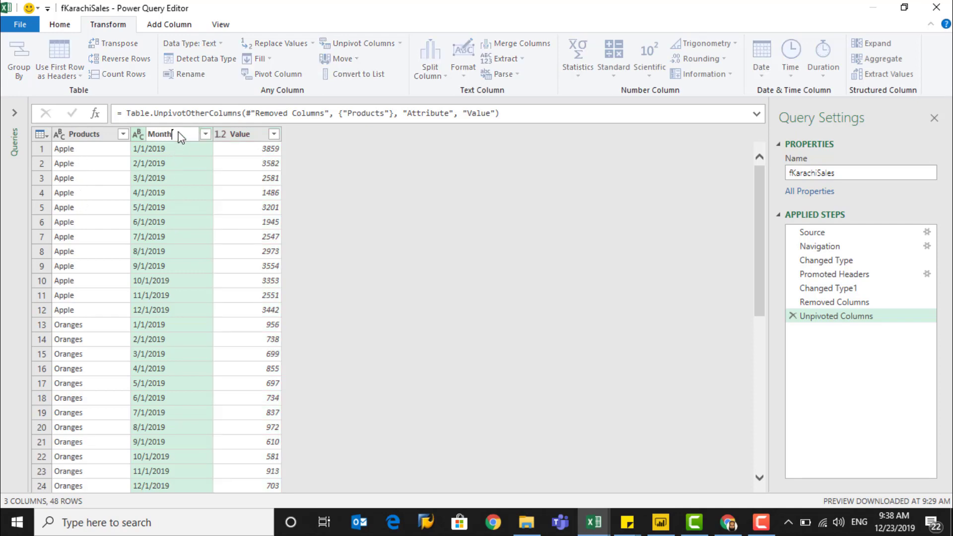
{"action": "key", "text": "Return"}
{"action": "left_click", "coordinate": [229, 135]}
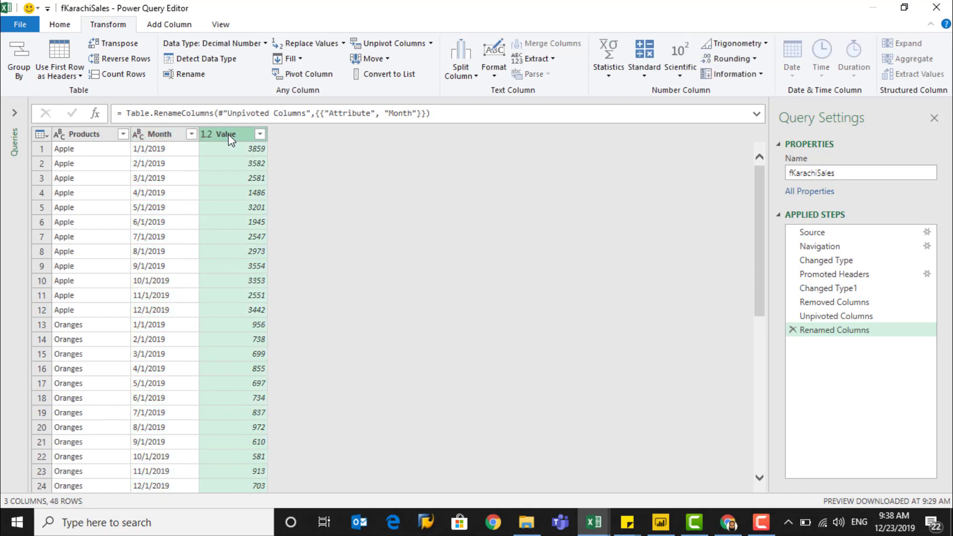
{"action": "double_click", "coordinate": [229, 138]}
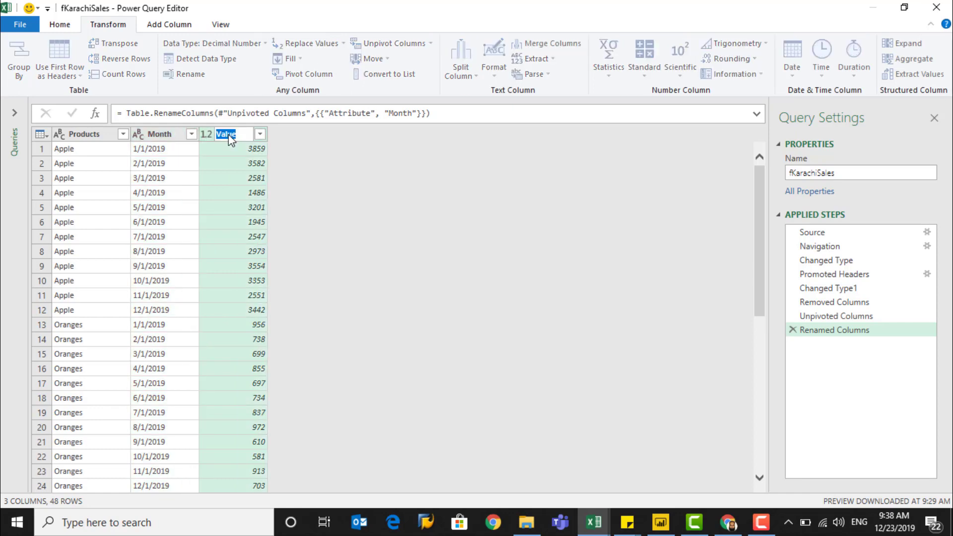
{"action": "type", "text": "Sales"}
{"action": "key", "text": "Return"}
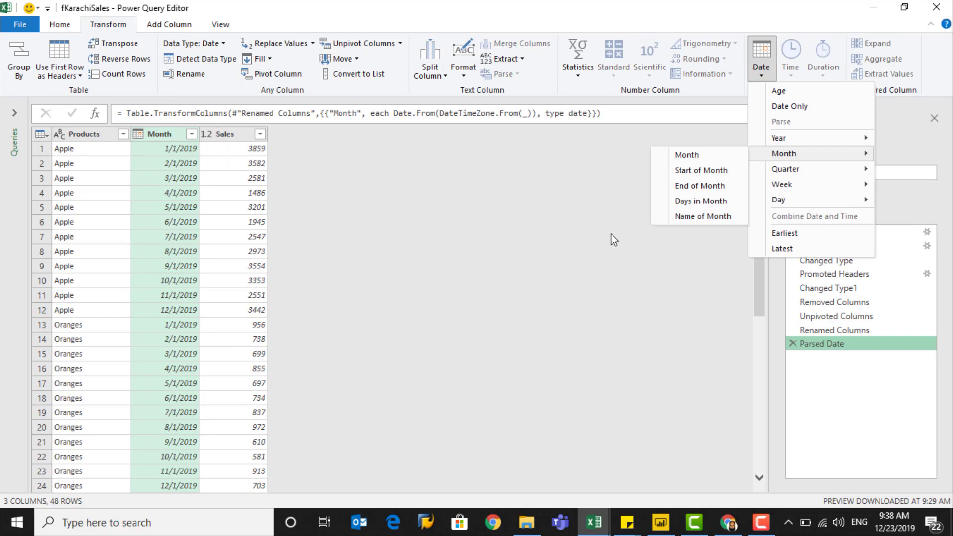
Parse the Month column's text as dates and convert them to month names.
{"action": "left_click", "coordinate": [685, 219]}
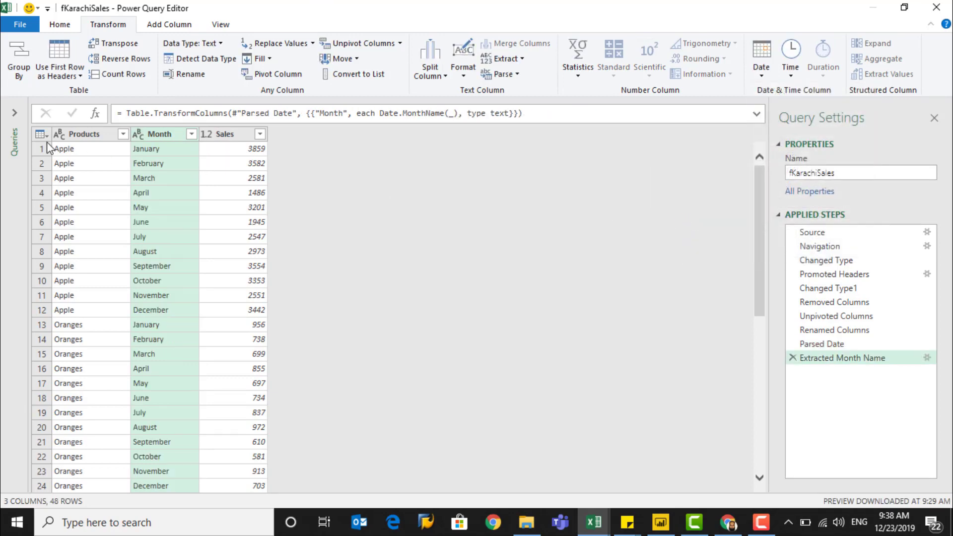
Close the query editor with Close & Load To so the import options for the sales query open.
{"action": "left_click", "coordinate": [60, 25]}
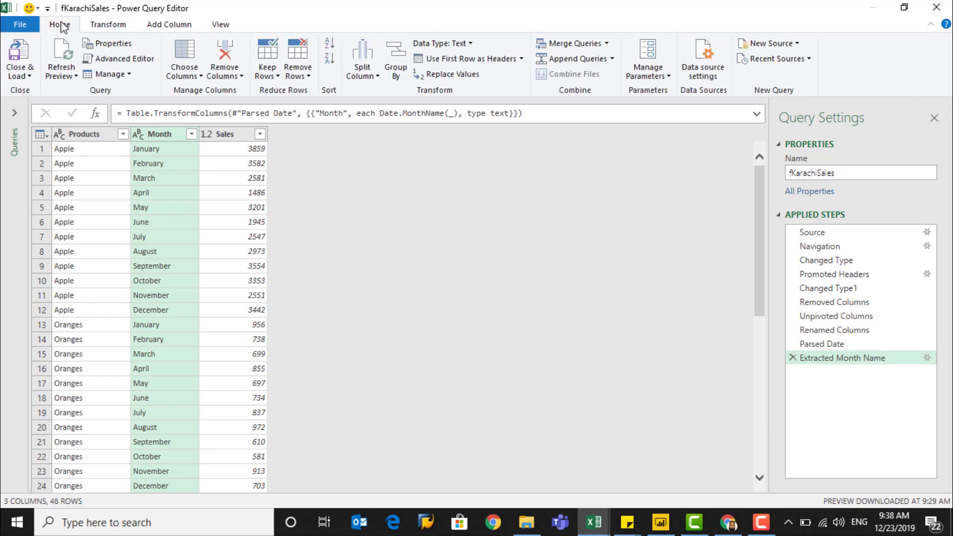
{"action": "left_click", "coordinate": [28, 76]}
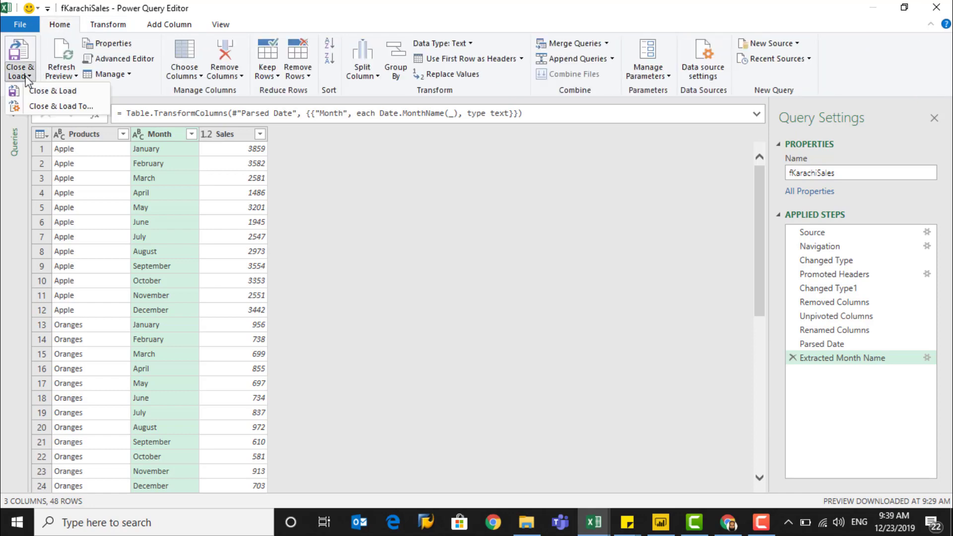
{"action": "left_click", "coordinate": [50, 107]}
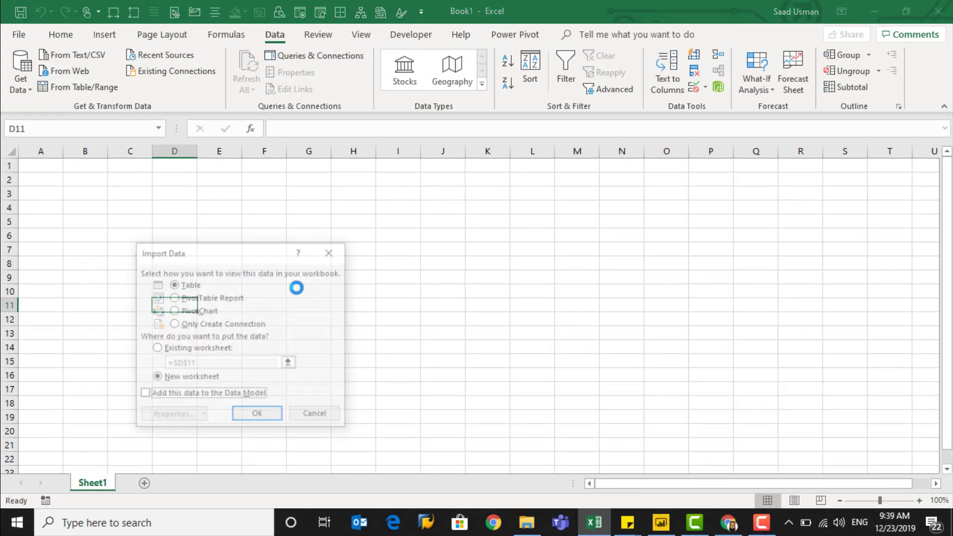
{"action": "left_click_drag", "start_coordinate": [266, 253], "coordinate": [303, 176]}
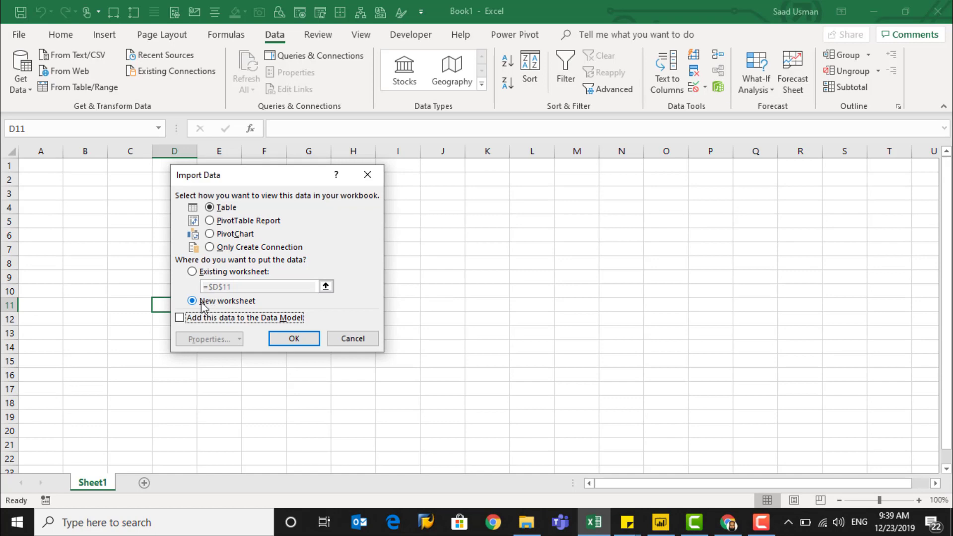
Load the query as a table into the existing worksheet, starting at cell A1 of Sheet1.
{"action": "left_click", "coordinate": [192, 272]}
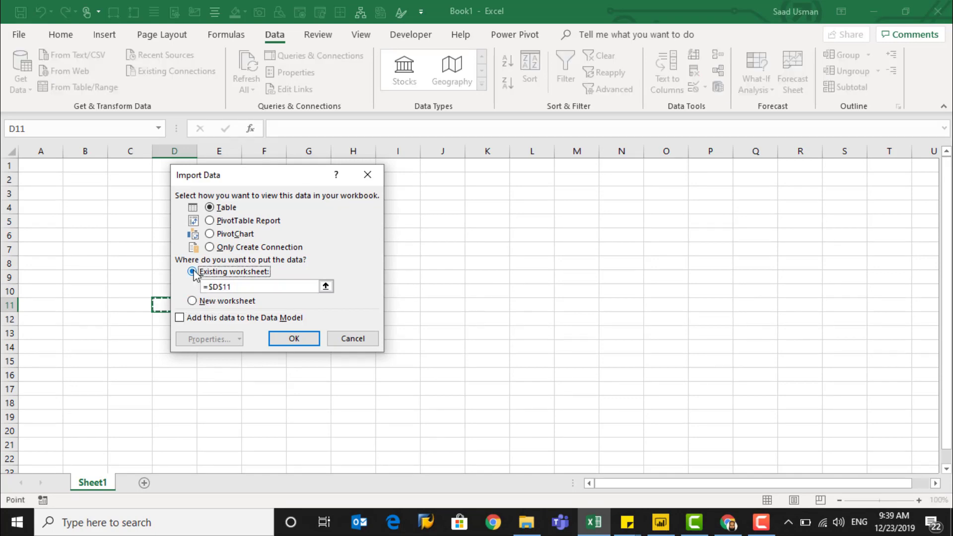
{"action": "left_click", "coordinate": [326, 286]}
{"action": "left_click", "coordinate": [40, 168]}
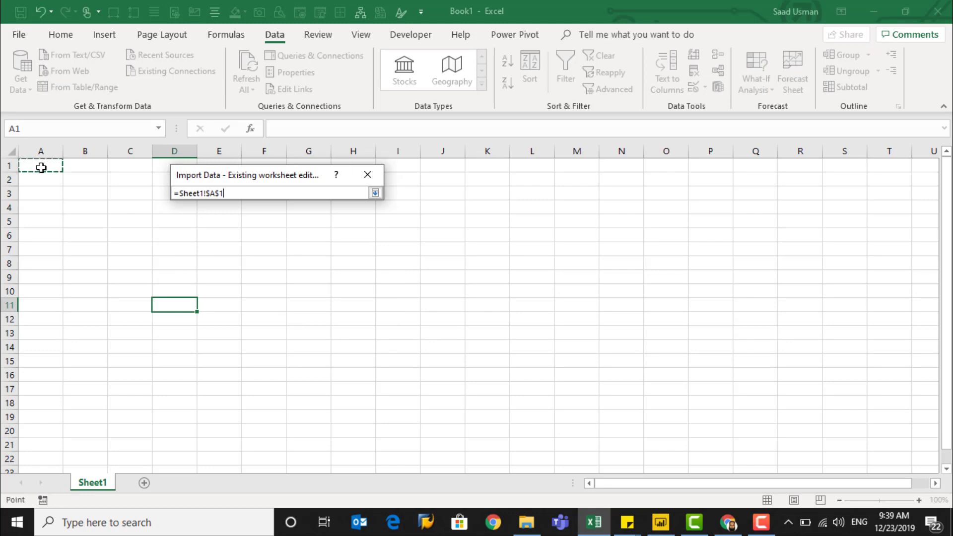
{"action": "left_click", "coordinate": [376, 193]}
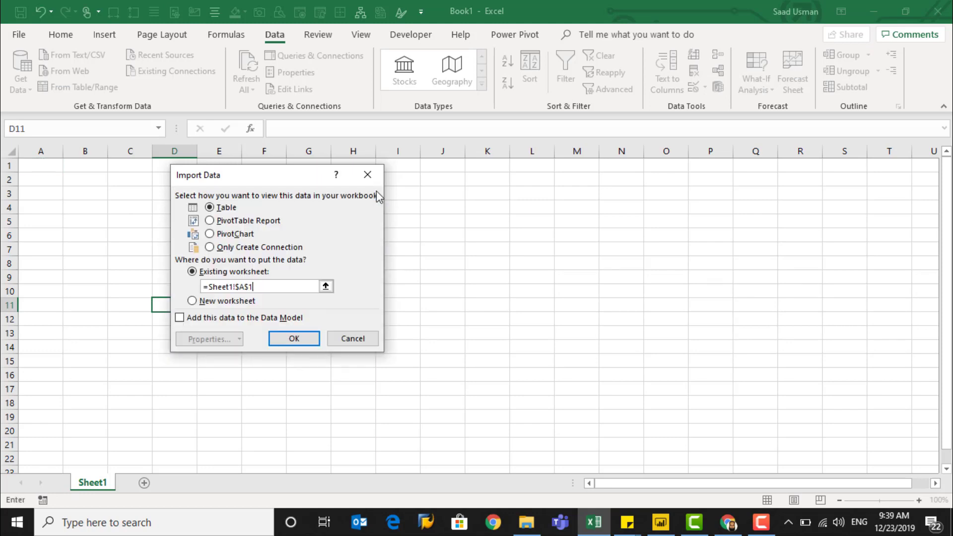
{"action": "left_click", "coordinate": [284, 341]}
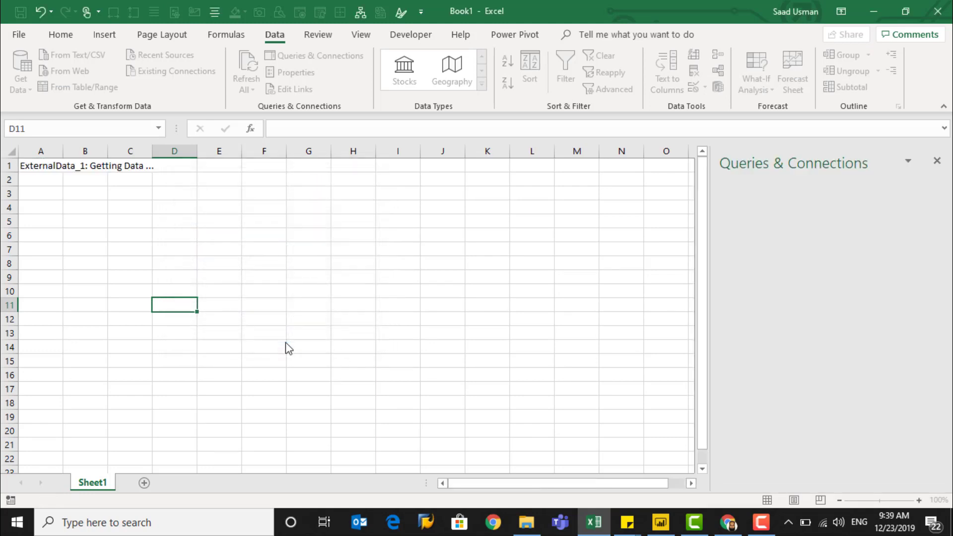